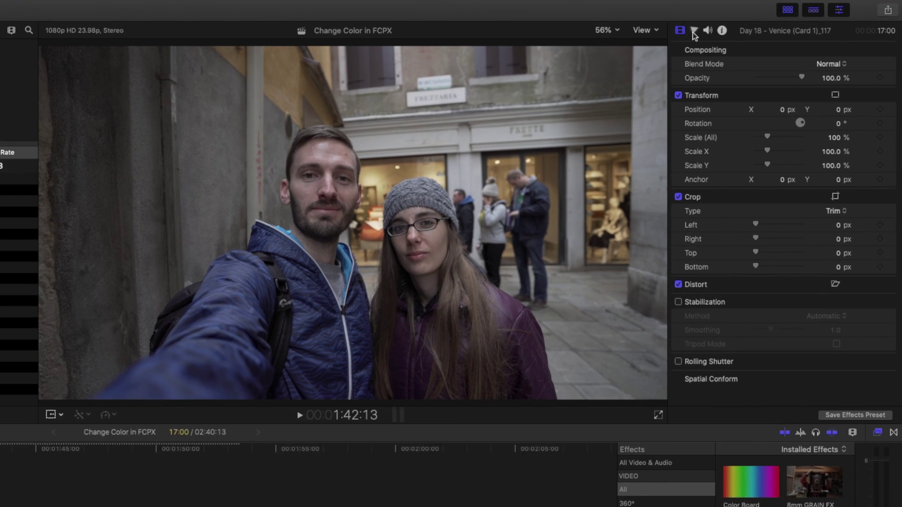
Step: Apply Hue/Saturation Curves from the Color effects to the Venice selfie clip
{"action": "left_click", "coordinate": [694, 31]}
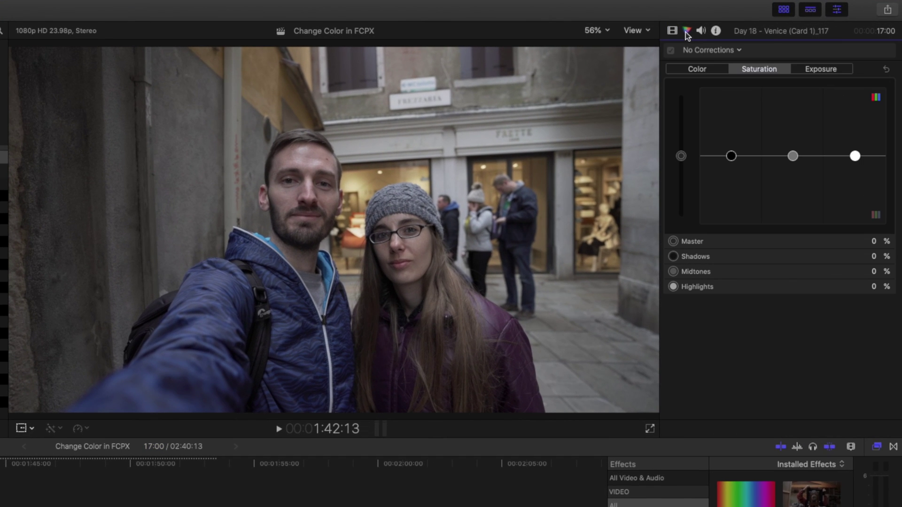
{"action": "left_click", "coordinate": [738, 50]}
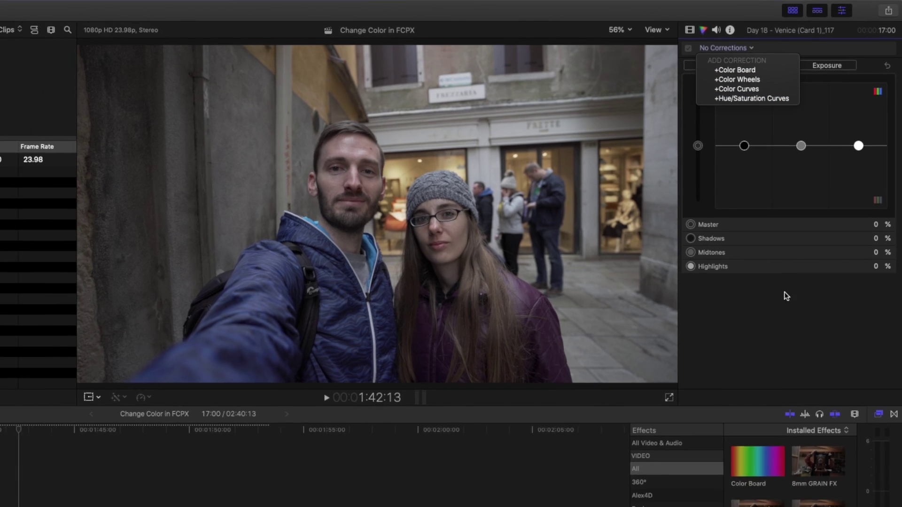
{"action": "left_click", "coordinate": [789, 357]}
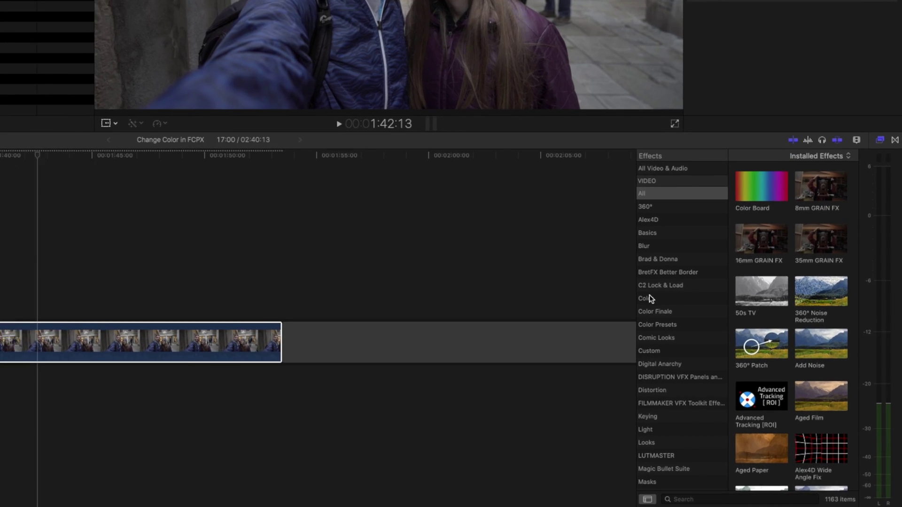
{"action": "left_click", "coordinate": [770, 372]}
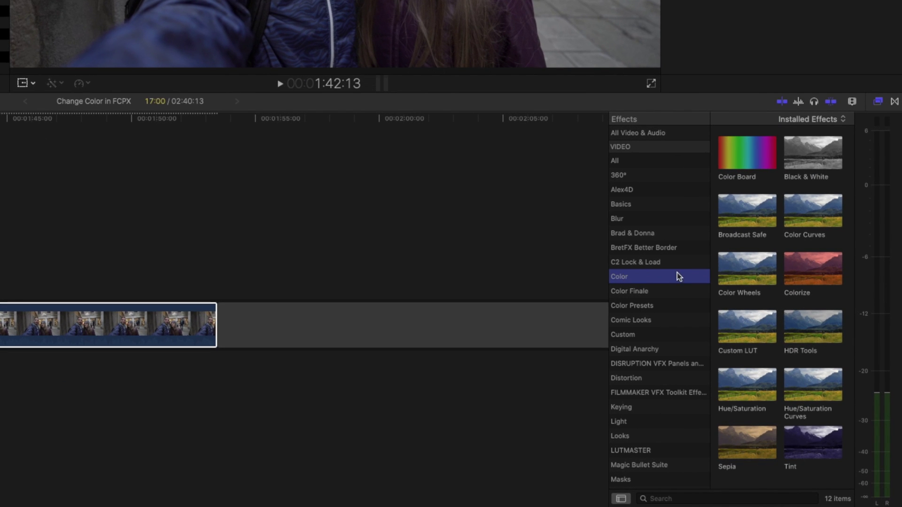
{"action": "left_click_drag", "start_coordinate": [792, 378], "coordinate": [45, 321]}
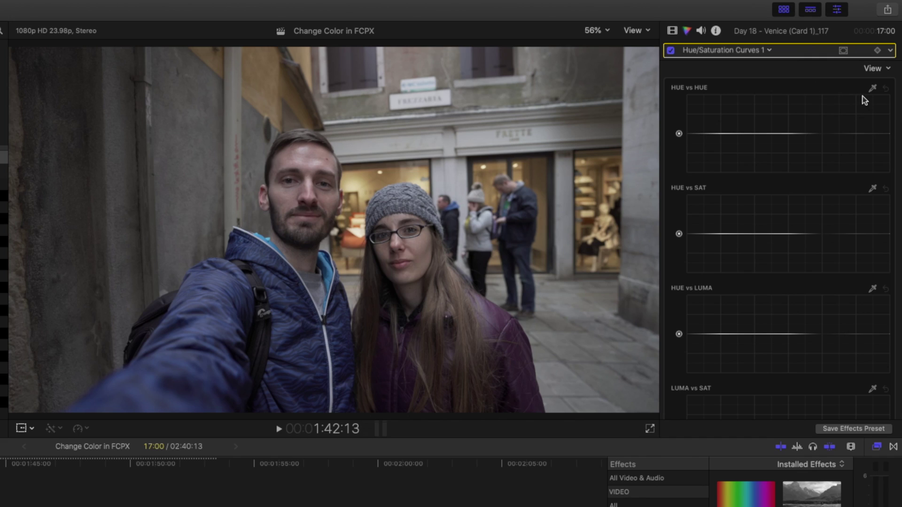
Step: Sample the blue jacket in HUE vs HUE and raise its point, adding another, to turn it green
{"action": "left_click", "coordinate": [872, 88]}
{"action": "left_click", "coordinate": [288, 312]}
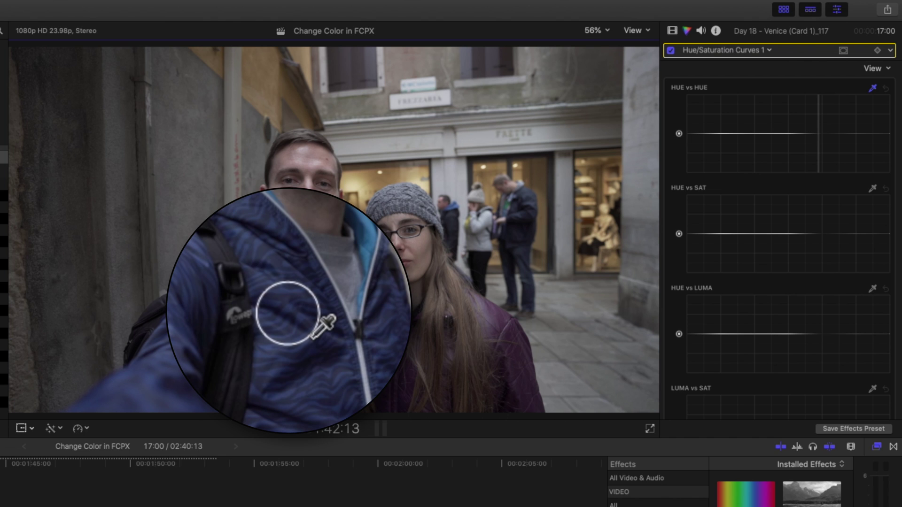
{"action": "left_click", "coordinate": [288, 312]}
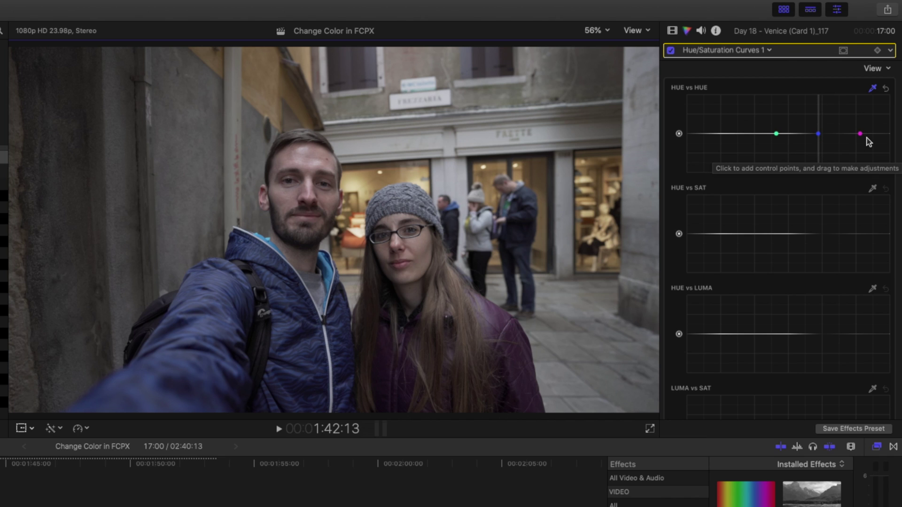
{"action": "left_click_drag", "start_coordinate": [819, 133], "coordinate": [819, 114]}
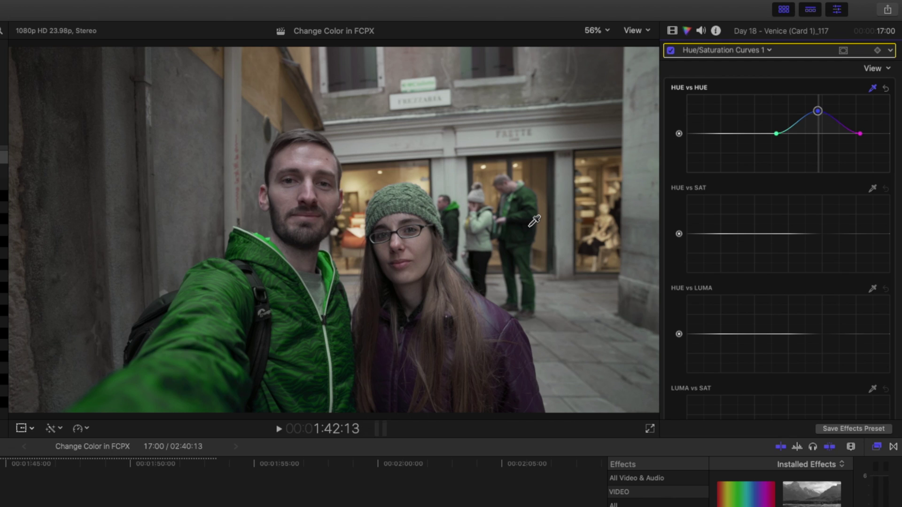
{"action": "mouse_move", "coordinate": [797, 123]}
{"action": "left_mouse_down"}
{"action": "mouse_move", "coordinate": [791, 108]}
{"action": "mouse_move", "coordinate": [800, 133]}
{"action": "mouse_move", "coordinate": [795, 122]}
{"action": "left_mouse_up"}
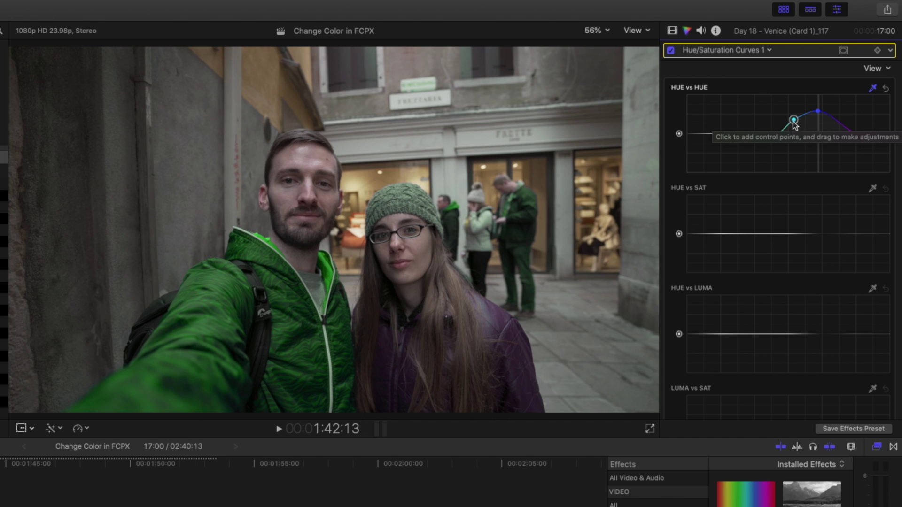
{"action": "left_click", "coordinate": [873, 189]}
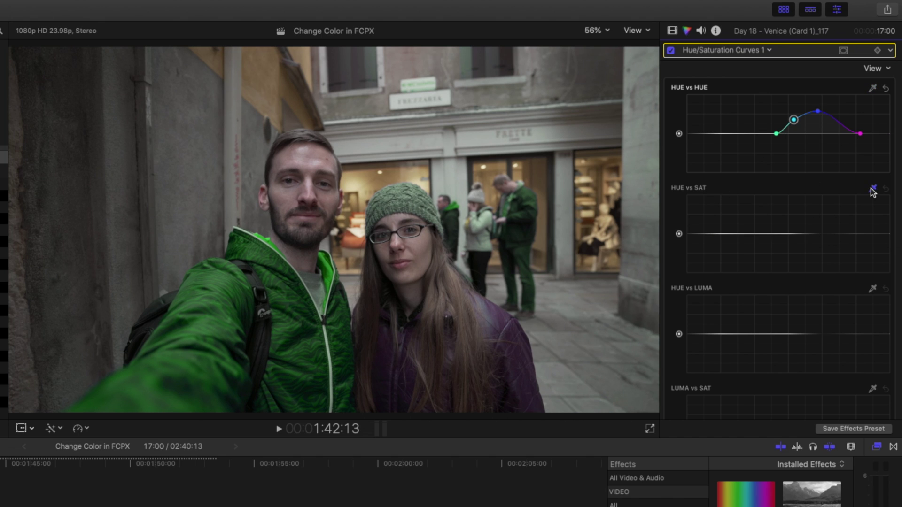
Step: Sample the green jacket in HUE vs SAT and pull its centre point down to mute saturation
{"action": "left_click", "coordinate": [298, 316]}
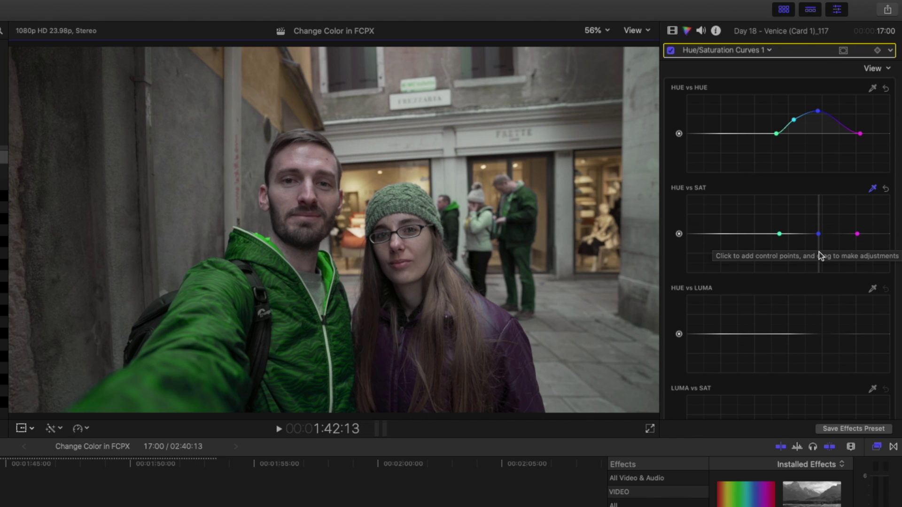
{"action": "mouse_move", "coordinate": [818, 234]}
{"action": "left_mouse_down"}
{"action": "mouse_move", "coordinate": [820, 245]}
{"action": "mouse_move", "coordinate": [820, 213]}
{"action": "mouse_move", "coordinate": [819, 245]}
{"action": "left_mouse_up"}
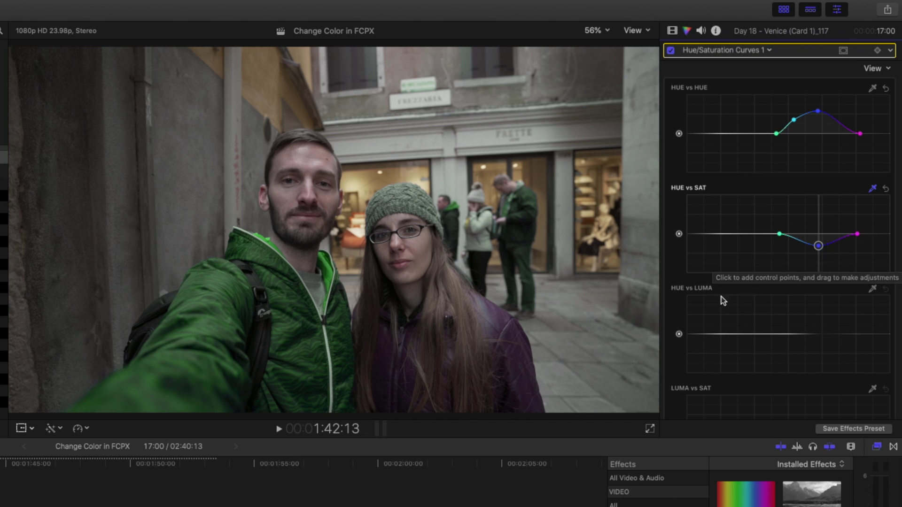
{"action": "left_click", "coordinate": [872, 288]}
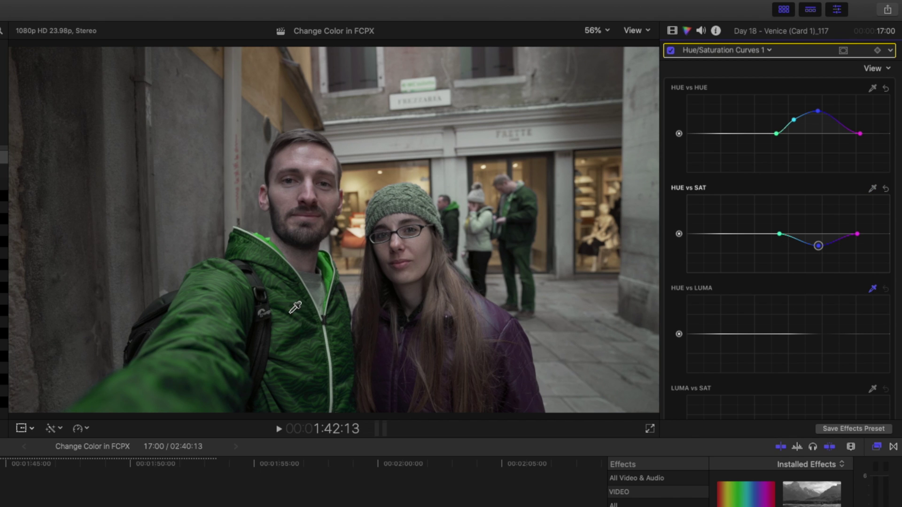
Step: Lift the jacket's HUE vs LUMA point slightly, then toggle the correction off and on to compare
{"action": "left_click", "coordinate": [305, 321]}
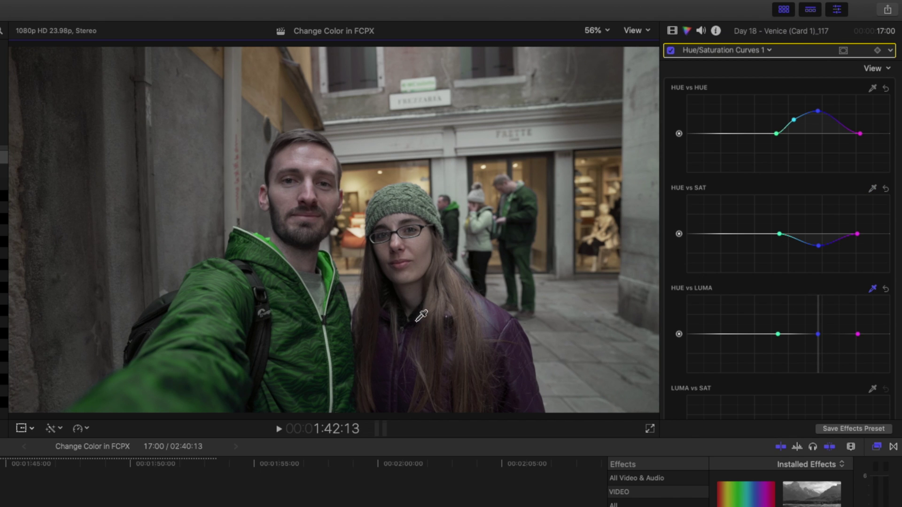
{"action": "left_click_drag", "start_coordinate": [817, 334], "coordinate": [818, 329]}
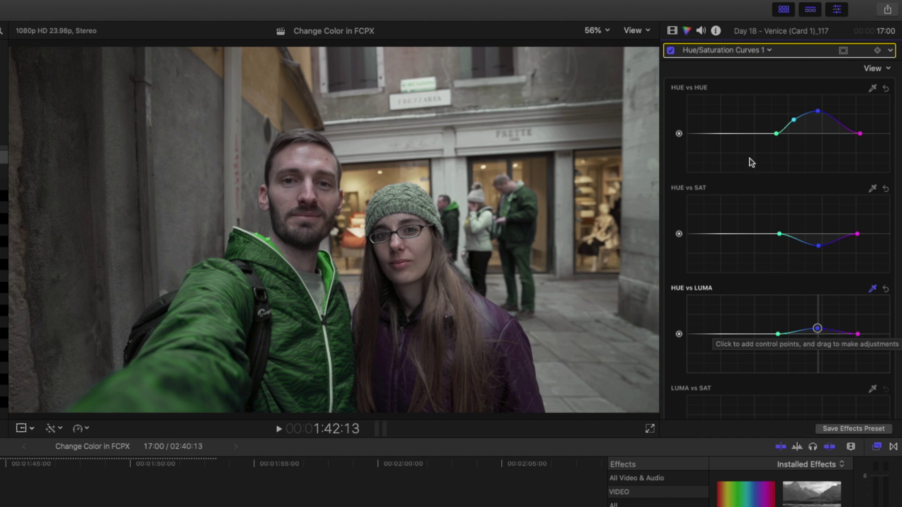
{"action": "left_click", "coordinate": [672, 52]}
{"action": "left_click", "coordinate": [672, 52]}
{"action": "left_click", "coordinate": [672, 52]}
{"action": "left_click", "coordinate": [672, 52]}
{"action": "left_click", "coordinate": [672, 52]}
{"action": "left_click", "coordinate": [671, 52]}
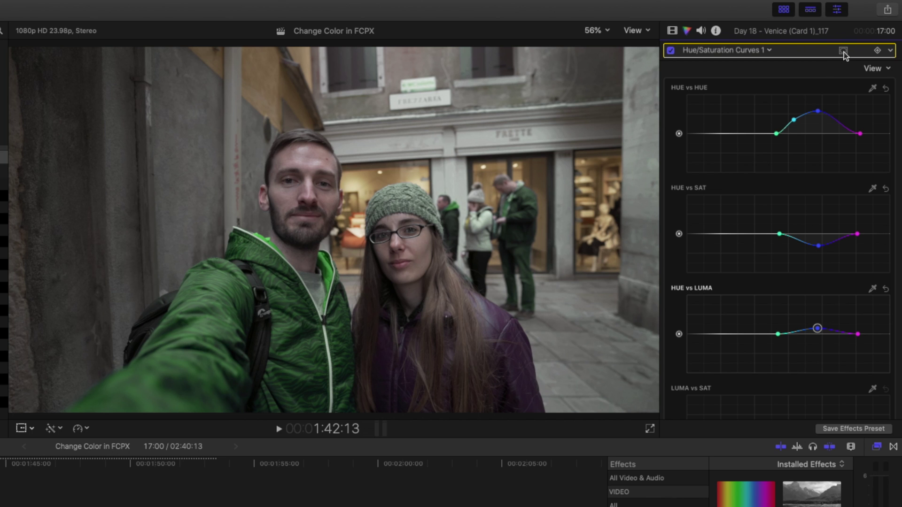
Step: Add a shape mask to the correction and fit the ellipse over the man and his arm
{"action": "left_click", "coordinate": [891, 50]}
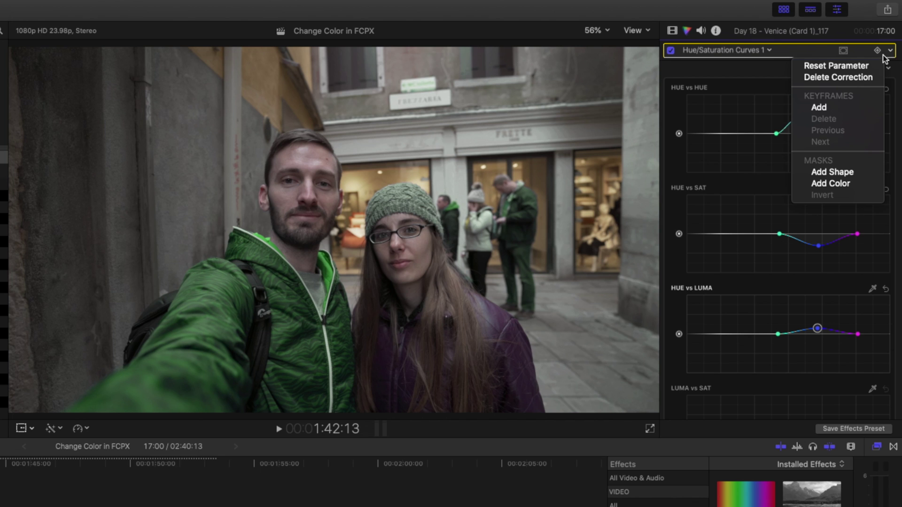
{"action": "left_click", "coordinate": [832, 172]}
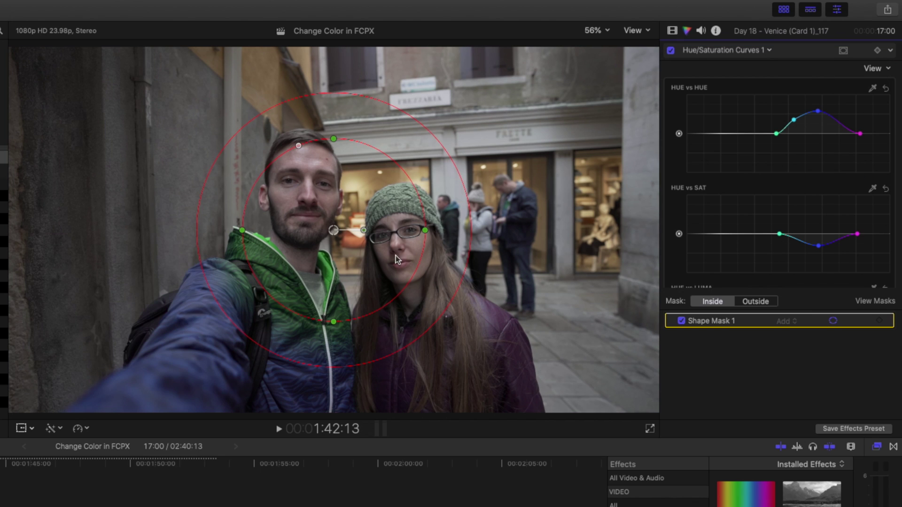
{"action": "left_click_drag", "start_coordinate": [326, 341], "coordinate": [333, 187]}
{"action": "left_click_drag", "start_coordinate": [258, 322], "coordinate": [227, 365]}
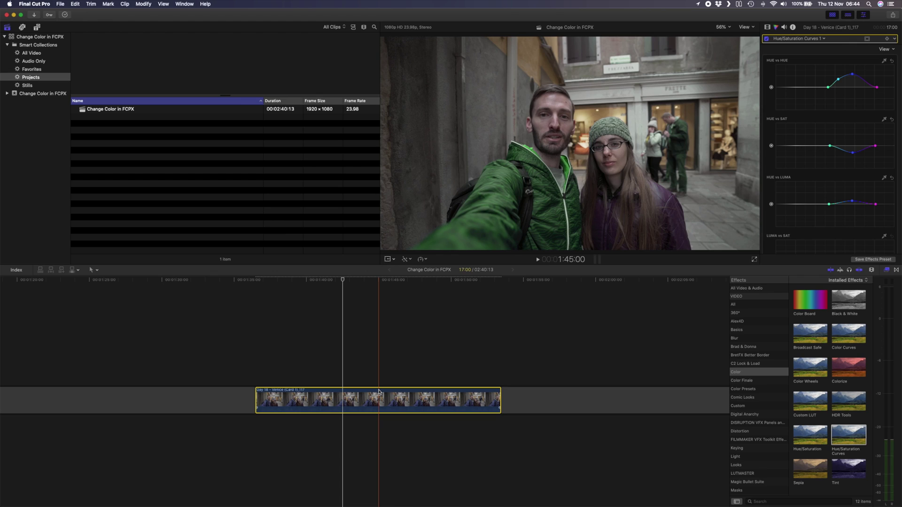
Step: Option-drag the Venice clip upward to stack a duplicate above it, then select the original
{"action": "left_click_drag", "start_coordinate": [357, 395], "coordinate": [345, 353]}
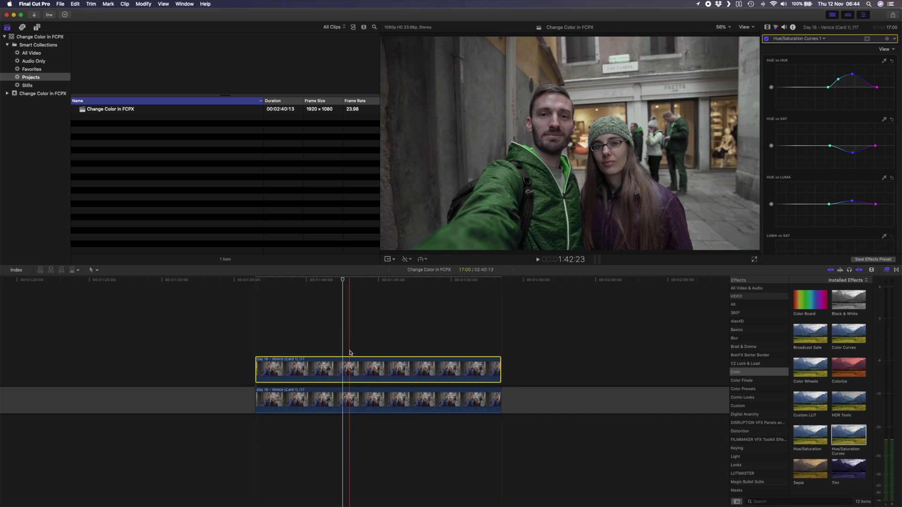
{"action": "left_click", "coordinate": [342, 352]}
{"action": "left_click", "coordinate": [345, 397]}
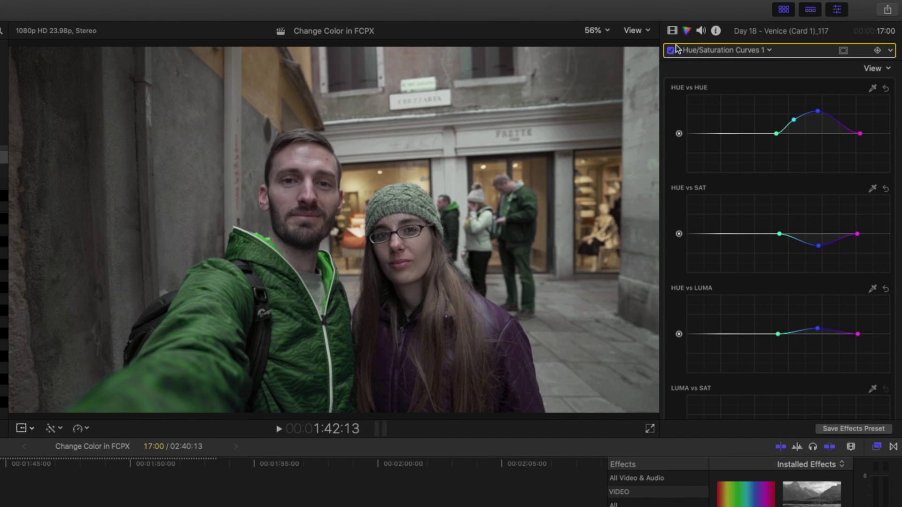
Step: Remove the Hue/Saturation Curves from the lower clip via Remove Attributes, keeping audio volume
{"action": "left_click", "coordinate": [672, 31]}
{"action": "key", "text": "super+shift+x"}
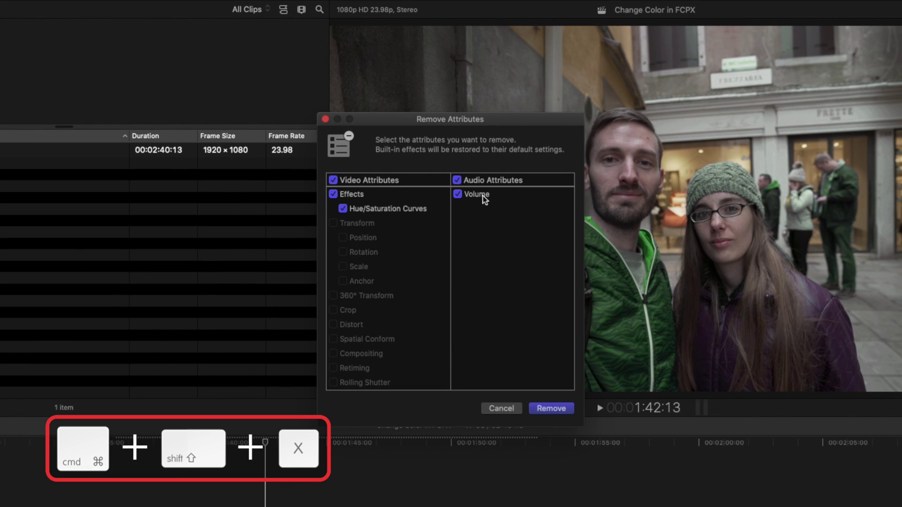
{"action": "left_click", "coordinate": [483, 196]}
{"action": "left_click", "coordinate": [553, 408]}
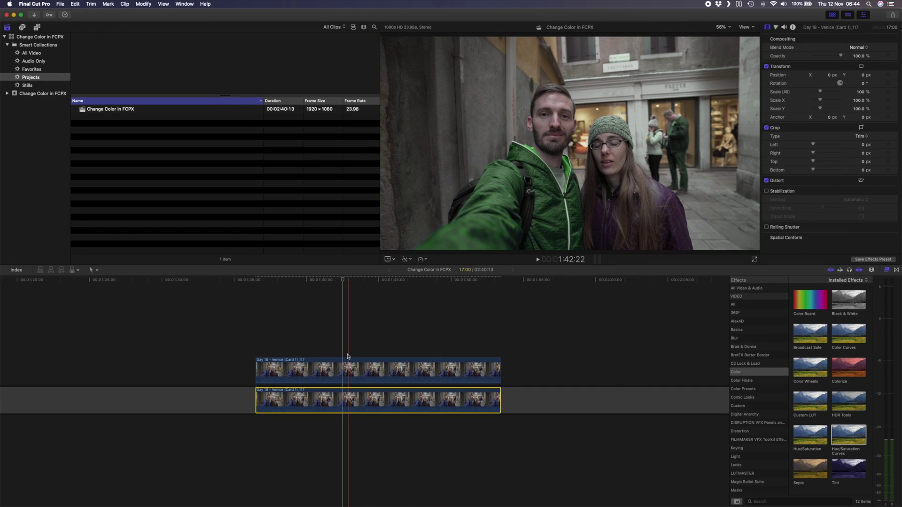
{"action": "left_click", "coordinate": [347, 365]}
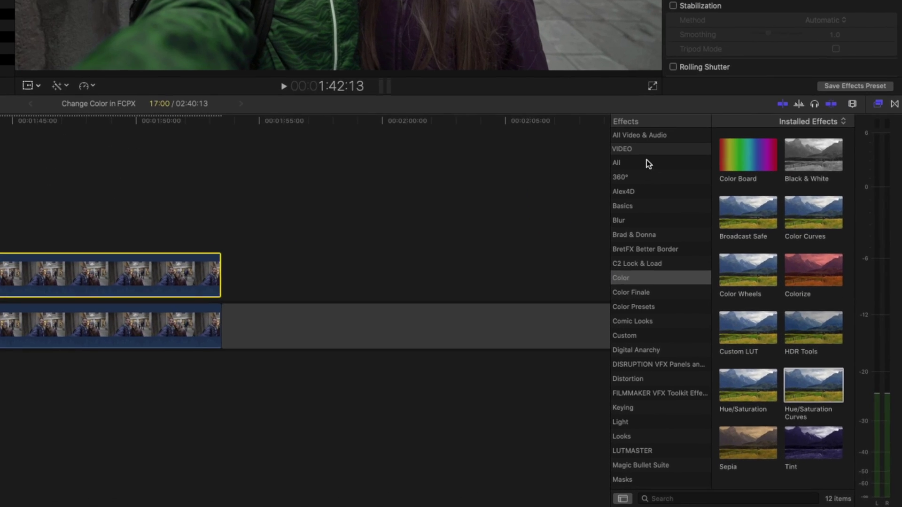
Step: Search all effects for 'draw' and apply Draw Mask to the upper clip
{"action": "left_click", "coordinate": [751, 306]}
{"action": "left_click", "coordinate": [664, 501]}
{"action": "type", "text": "draw"}
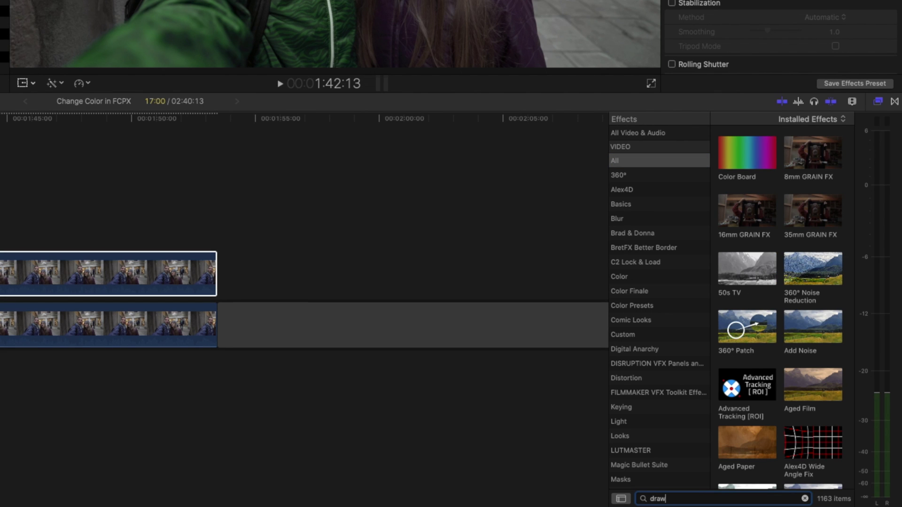
{"action": "left_click_drag", "start_coordinate": [747, 153], "coordinate": [0, 285]}
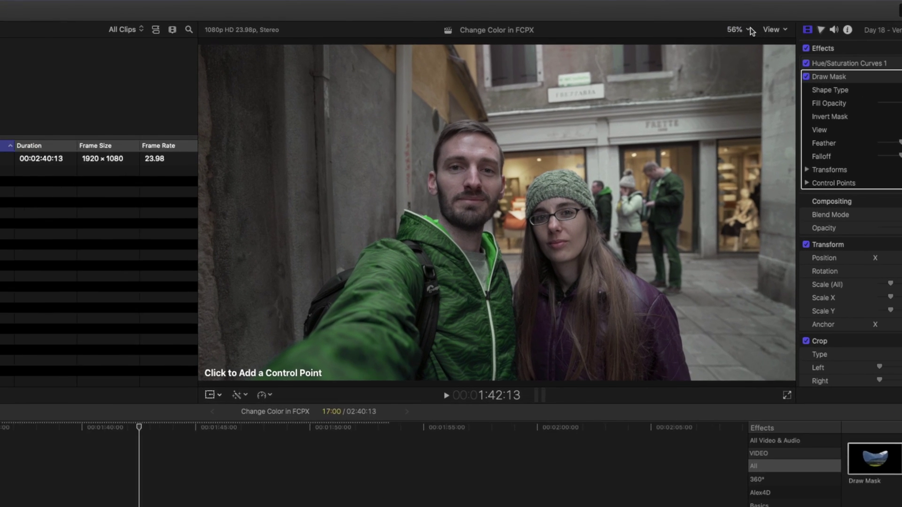
Step: Set the viewer to 50% and start the Draw Mask from bottom-left along the arm to the collar
{"action": "left_click", "coordinate": [751, 29]}
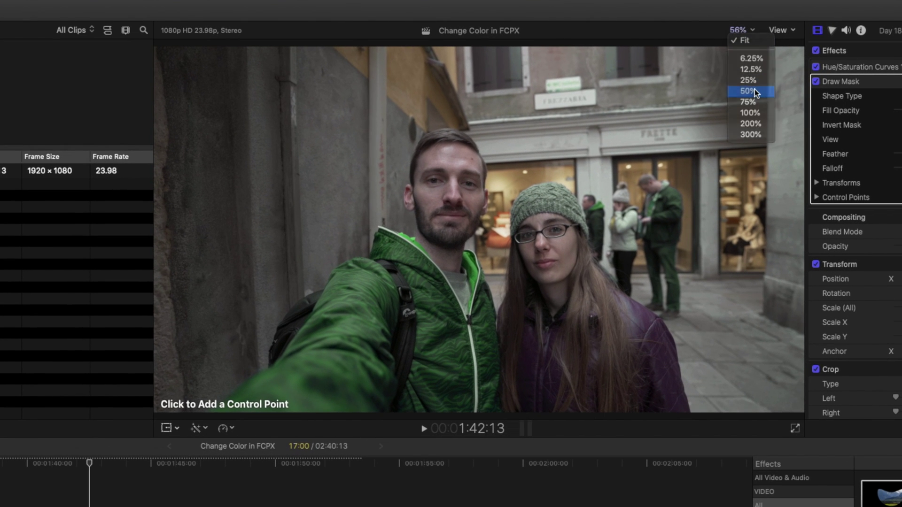
{"action": "left_click", "coordinate": [752, 86]}
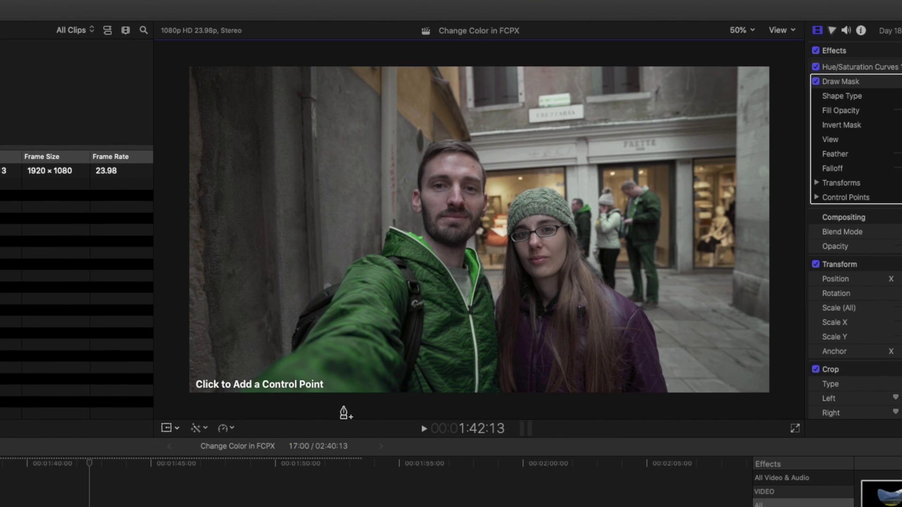
{"action": "left_click", "coordinate": [181, 393]}
{"action": "left_click", "coordinate": [263, 335]}
{"action": "left_click", "coordinate": [316, 280]}
{"action": "left_click", "coordinate": [368, 225]}
{"action": "left_click_drag", "start_coordinate": [428, 216], "coordinate": [435, 215]}
Step: Continue the mask down the jacket's right side and across the bottom, closing it
{"action": "left_click", "coordinate": [488, 241]}
{"action": "left_click", "coordinate": [502, 284]}
{"action": "left_click", "coordinate": [507, 353]}
{"action": "left_click", "coordinate": [517, 389]}
{"action": "left_click_drag", "start_coordinate": [516, 407], "coordinate": [310, 408]}
{"action": "left_click", "coordinate": [183, 393]}
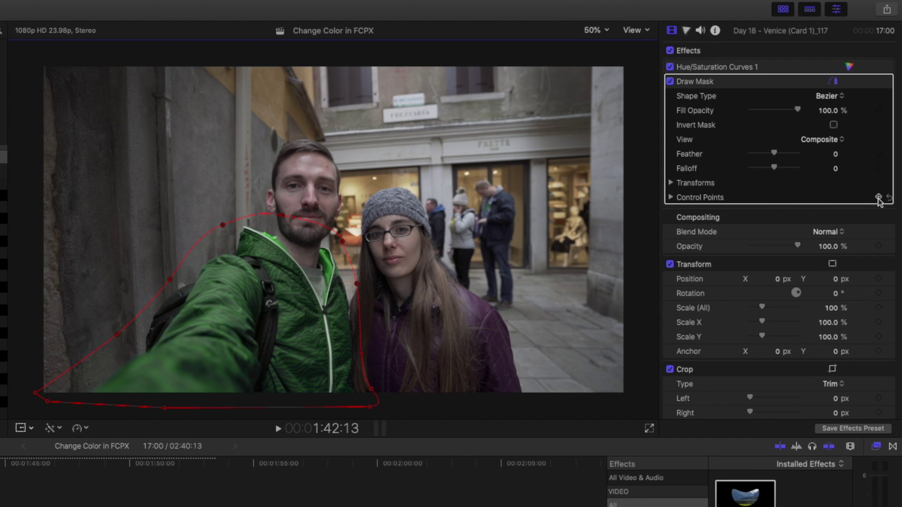
Step: Feather the mask to 65 and toggle it off and on to compare
{"action": "left_click_drag", "start_coordinate": [777, 154], "coordinate": [794, 157]}
{"action": "left_click", "coordinate": [671, 81]}
{"action": "left_click", "coordinate": [671, 81]}
{"action": "left_click", "coordinate": [671, 81]}
{"action": "left_click", "coordinate": [671, 81]}
{"action": "left_click", "coordinate": [671, 81]}
{"action": "left_click", "coordinate": [671, 81]}
{"action": "left_click", "coordinate": [671, 81]}
{"action": "left_click", "coordinate": [671, 81]}
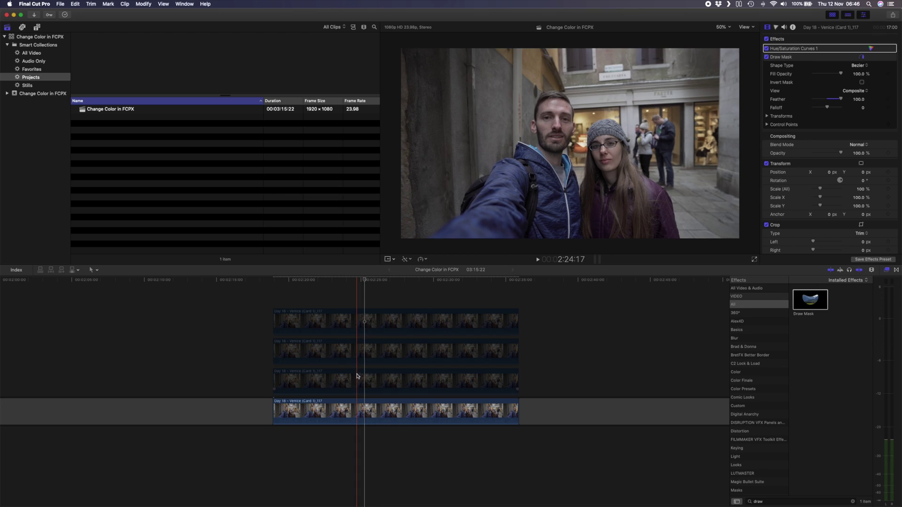
Step: Re-enable the top purple-jacket clip and trim the third clip's start by +200 (2 seconds)
{"action": "left_click", "coordinate": [359, 352]}
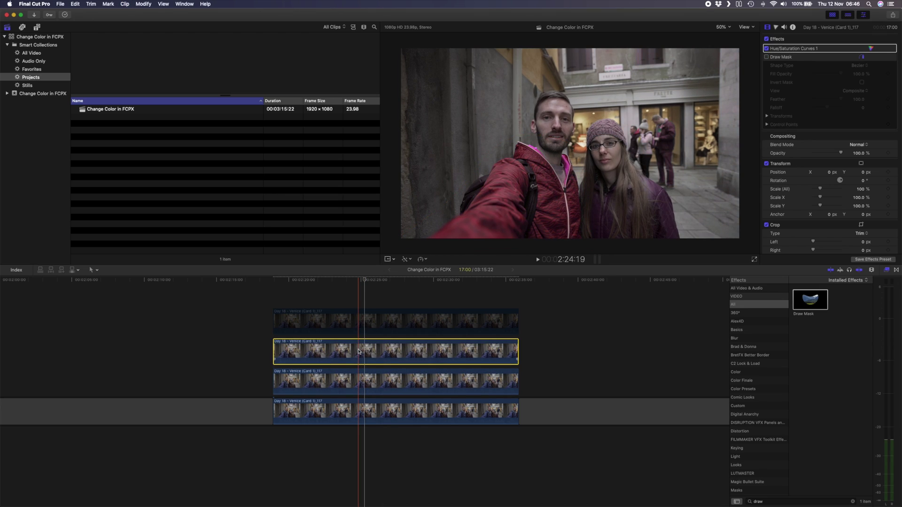
{"action": "key", "text": "v"}
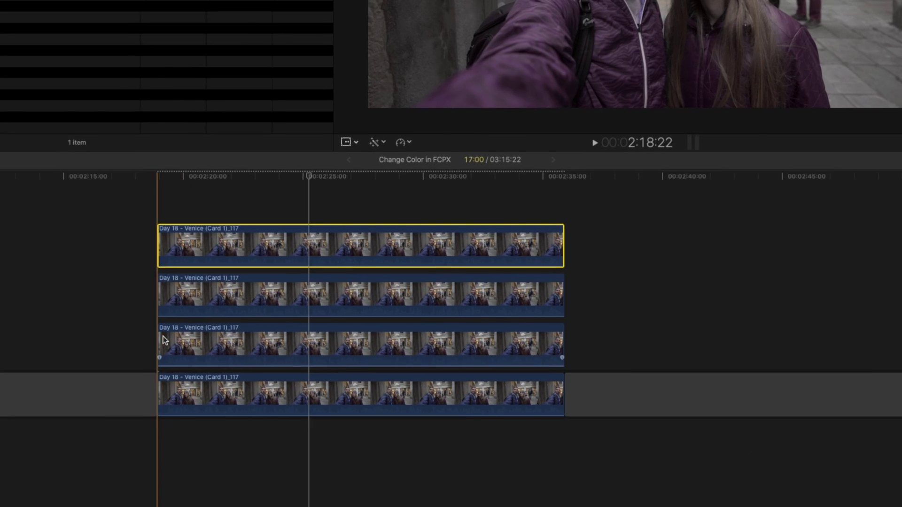
{"action": "left_click", "coordinate": [276, 377]}
{"action": "type", "text": "2"}
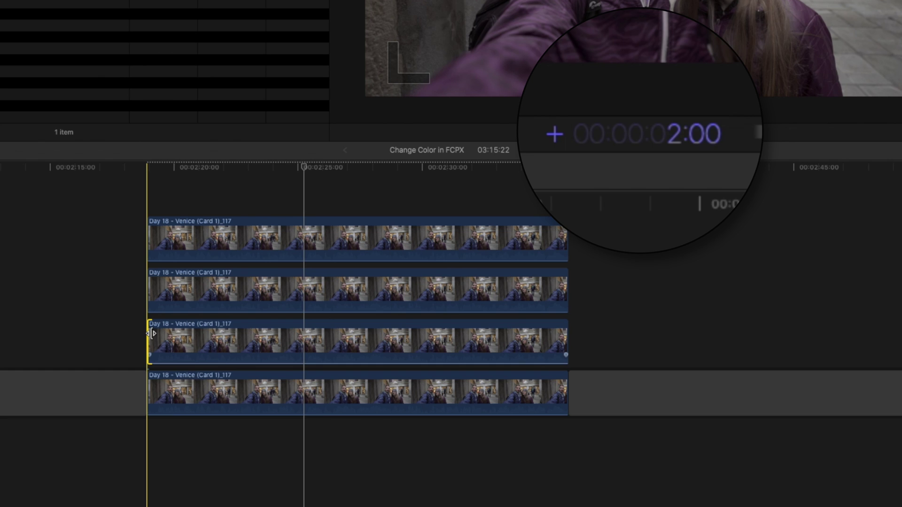
{"action": "type", "text": "00"}
{"action": "key", "text": "Return"}
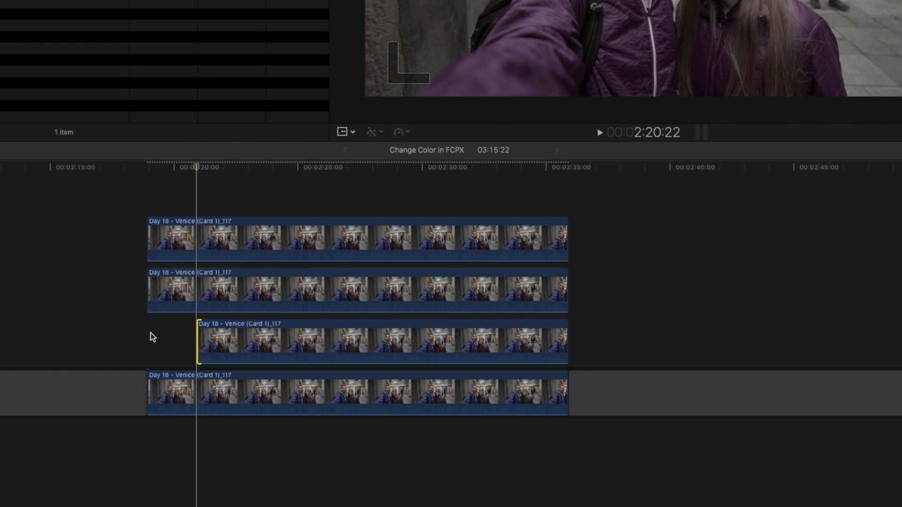
Step: Trim the second and top clips' starts to begin 4 and 6 seconds later
{"action": "left_click", "coordinate": [167, 285]}
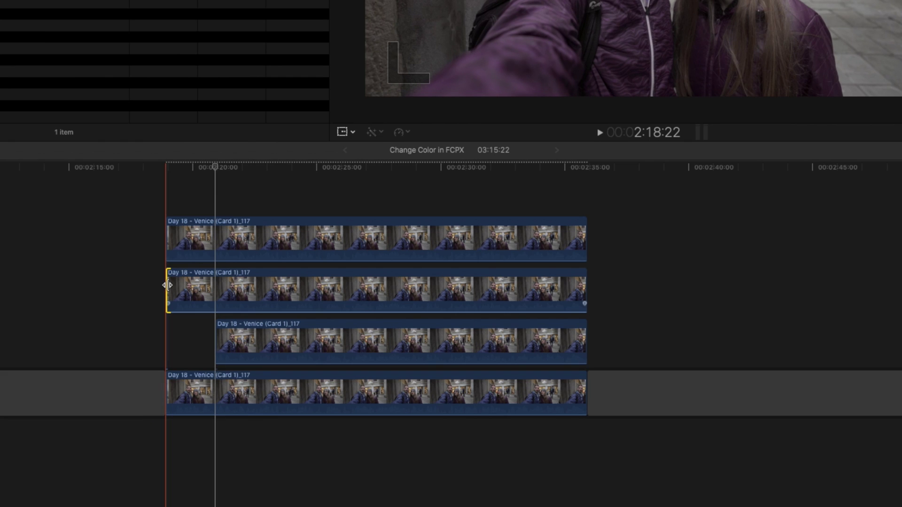
{"action": "key", "text": "plus"}
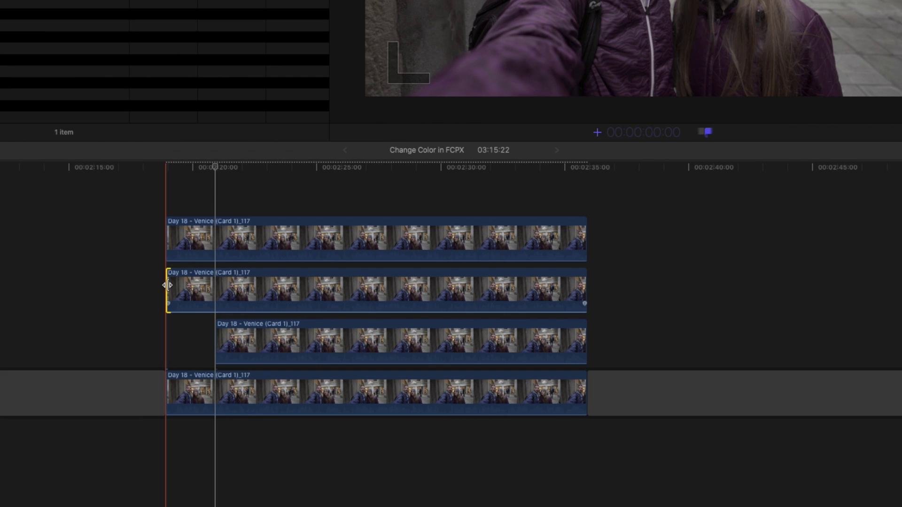
{"action": "key", "text": "Return"}
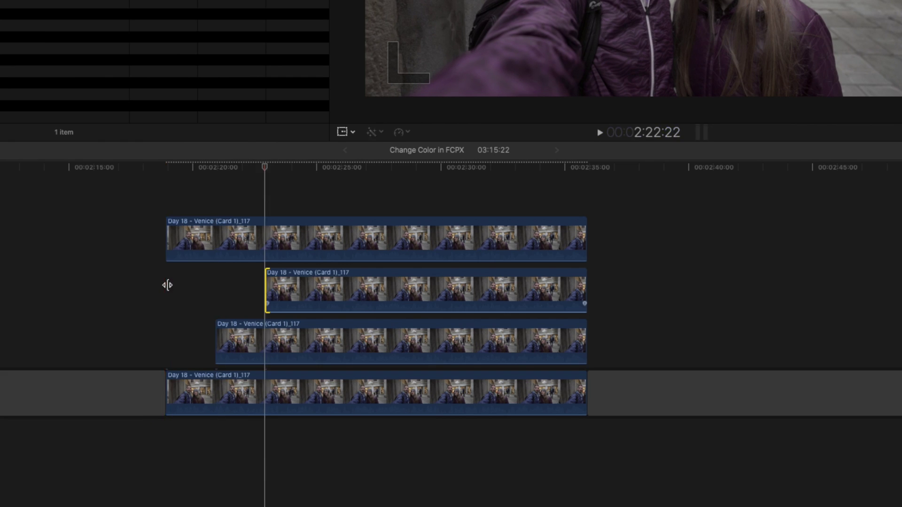
{"action": "left_click", "coordinate": [169, 240]}
{"action": "key", "text": "plus"}
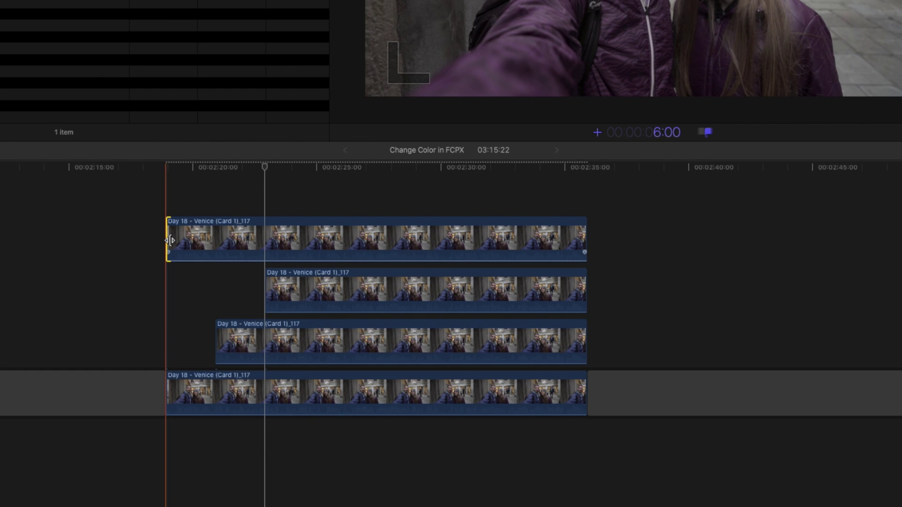
{"action": "key", "text": "Return"}
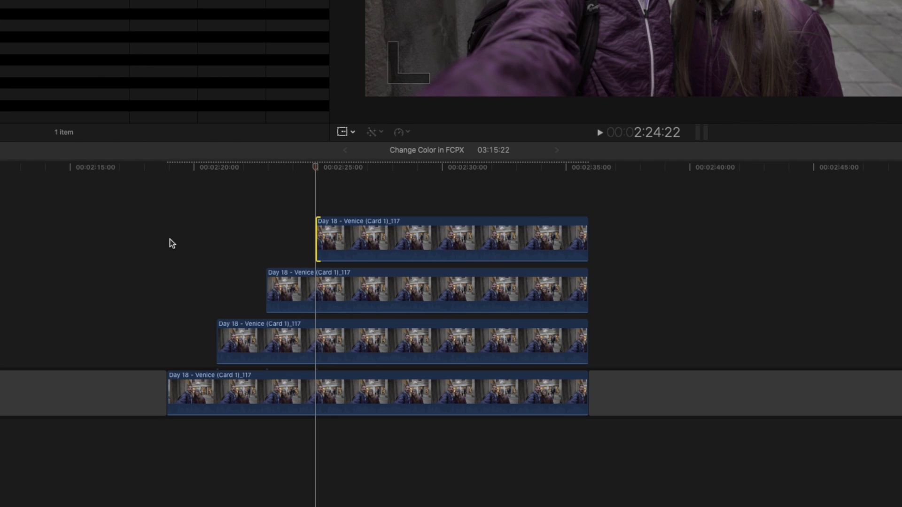
Step: Add transitions at the start edges of the third, second and top clips
{"action": "left_click", "coordinate": [219, 332]}
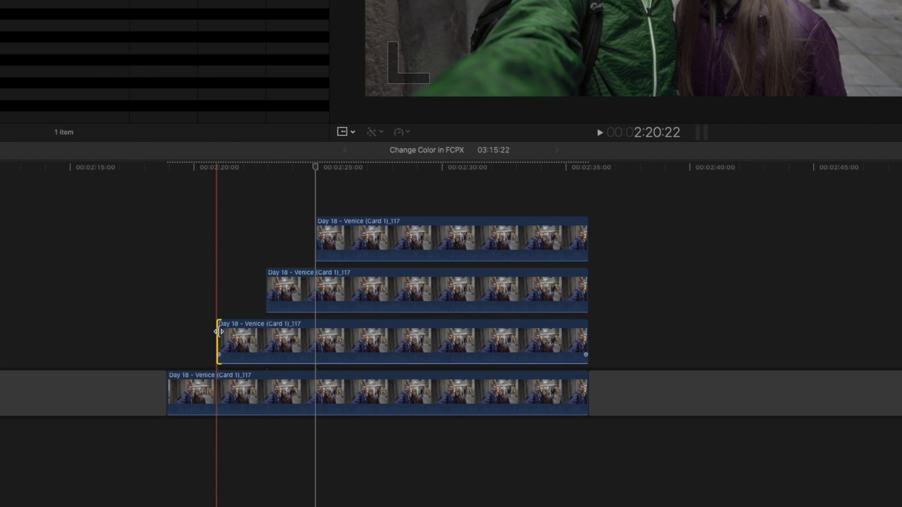
{"action": "key", "text": "alt+bracketleft"}
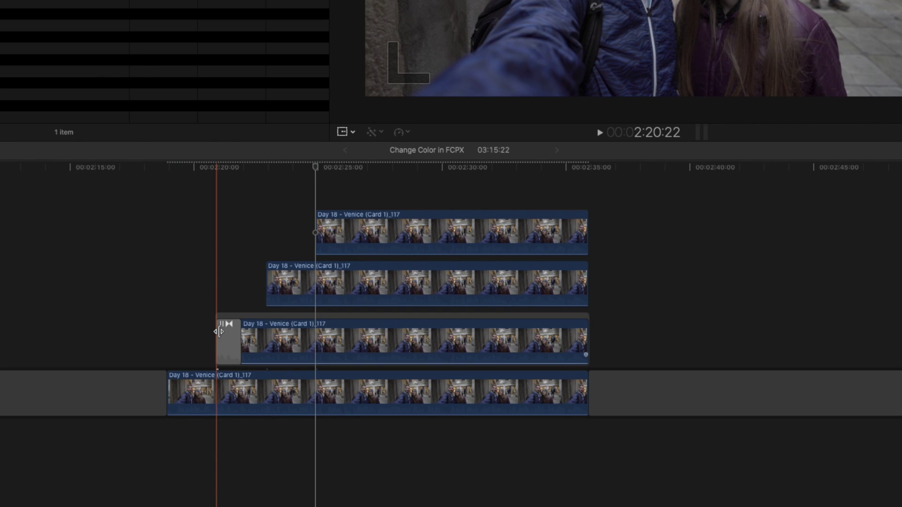
{"action": "left_click", "coordinate": [267, 282]}
{"action": "key", "text": "super+t"}
{"action": "left_click", "coordinate": [318, 225]}
{"action": "key", "text": "super+t"}
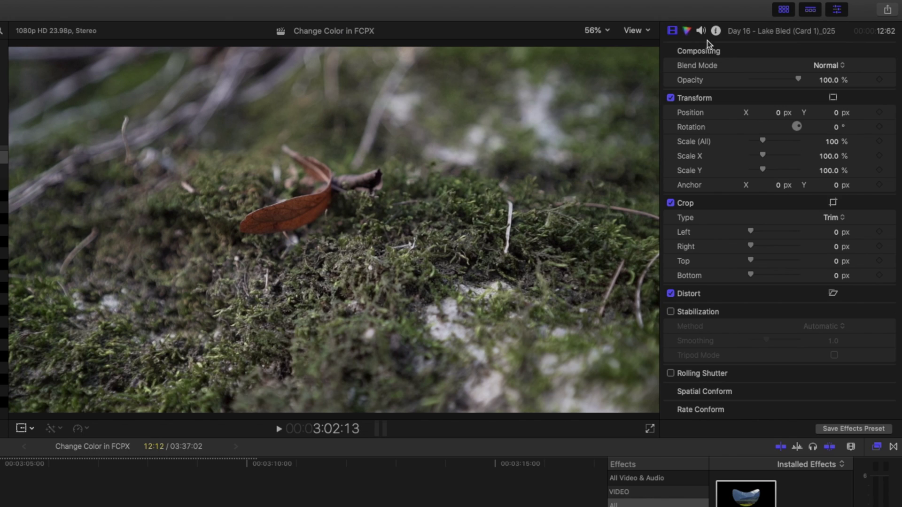
Step: Add a Hue/Saturation Curves correction to the moss clip and shift the sampled moss green's hue
{"action": "key", "text": "super+6"}
{"action": "left_click", "coordinate": [733, 50]}
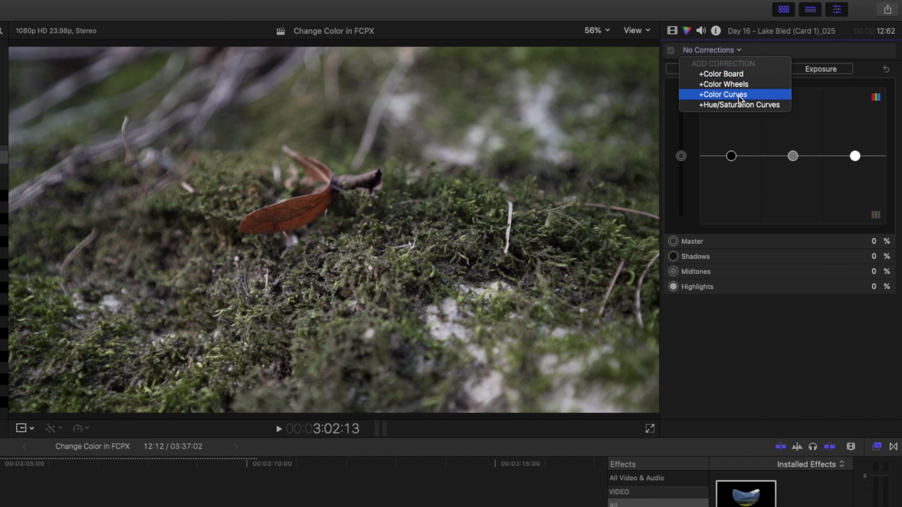
{"action": "left_click", "coordinate": [742, 101]}
{"action": "left_click", "coordinate": [873, 88]}
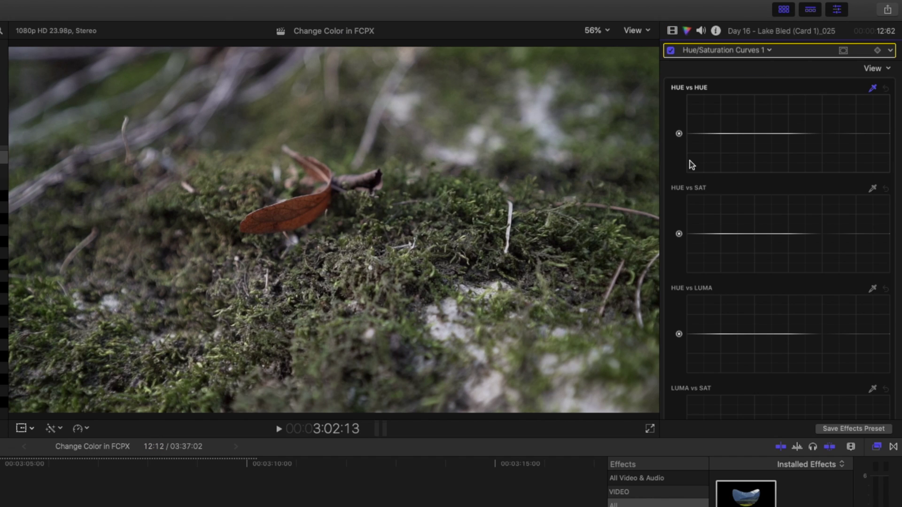
{"action": "left_click", "coordinate": [614, 226]}
{"action": "left_click_drag", "start_coordinate": [730, 134], "coordinate": [732, 141]}
Step: Boost the moss's saturation, darken the greens in Hue vs Luma, then reset Hue vs Saturation
{"action": "left_click", "coordinate": [872, 188]}
{"action": "left_click", "coordinate": [614, 221]}
{"action": "left_click_drag", "start_coordinate": [731, 234], "coordinate": [735, 231]}
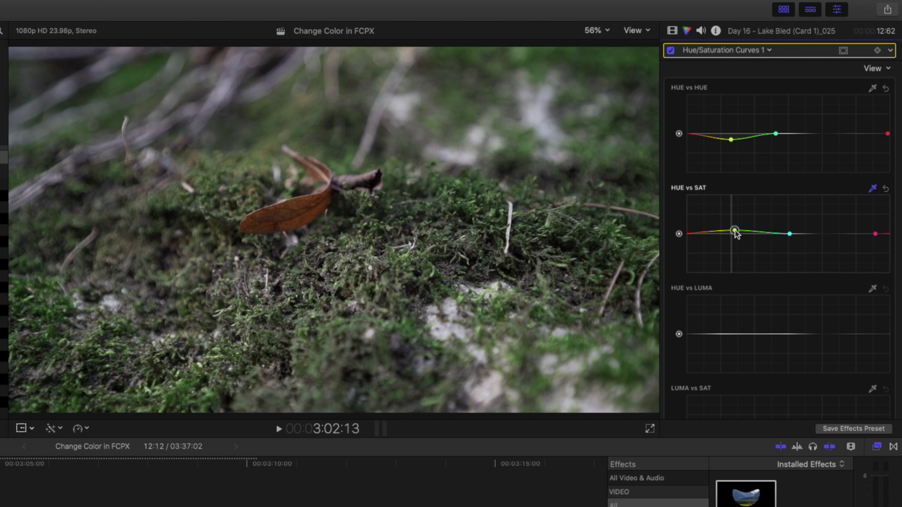
{"action": "left_click_drag", "start_coordinate": [731, 334], "coordinate": [730, 338]}
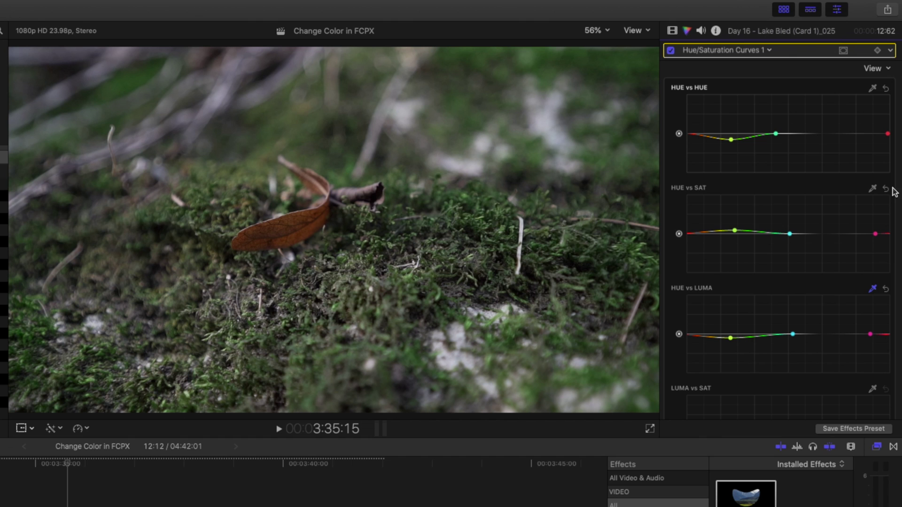
{"action": "left_click", "coordinate": [886, 189]}
Step: Reset Hue vs Luma, push the moss hue toward olive-brown, and sample the moss for Hue vs Luma
{"action": "left_click", "coordinate": [886, 289]}
{"action": "left_click_drag", "start_coordinate": [733, 143], "coordinate": [730, 135]}
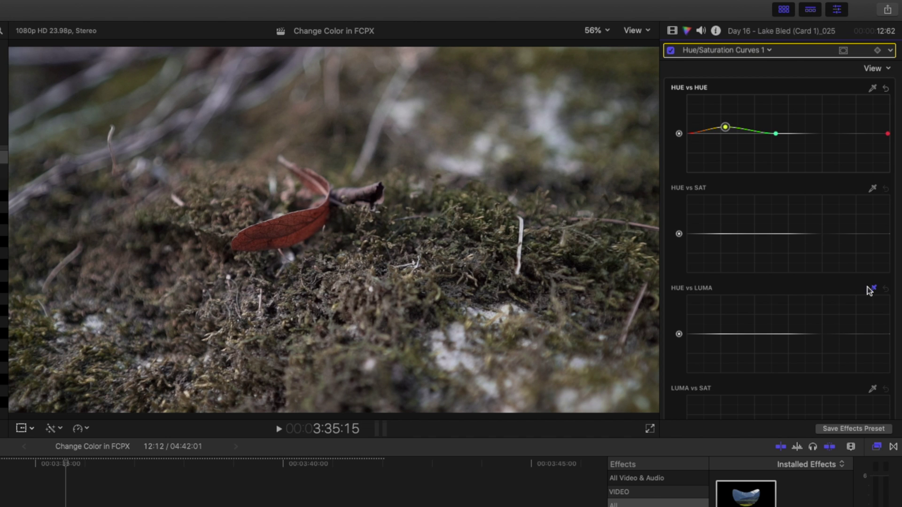
{"action": "left_click", "coordinate": [629, 249]}
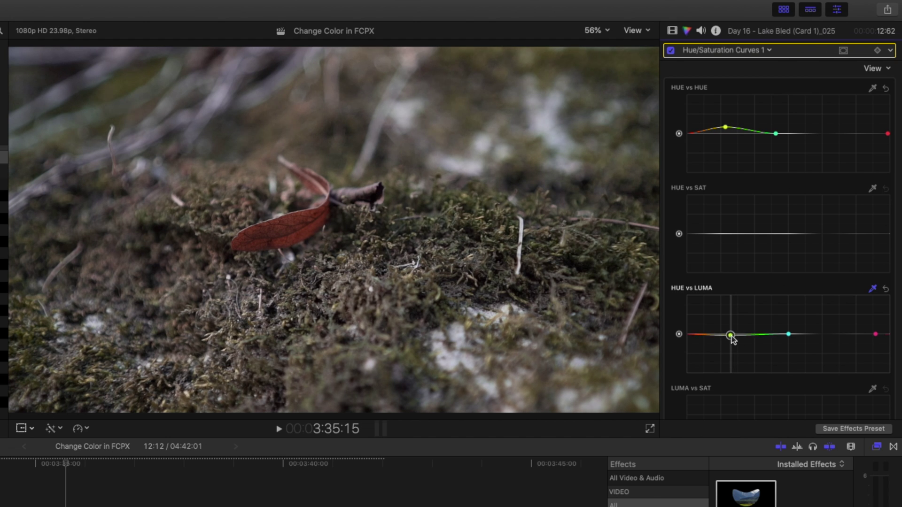